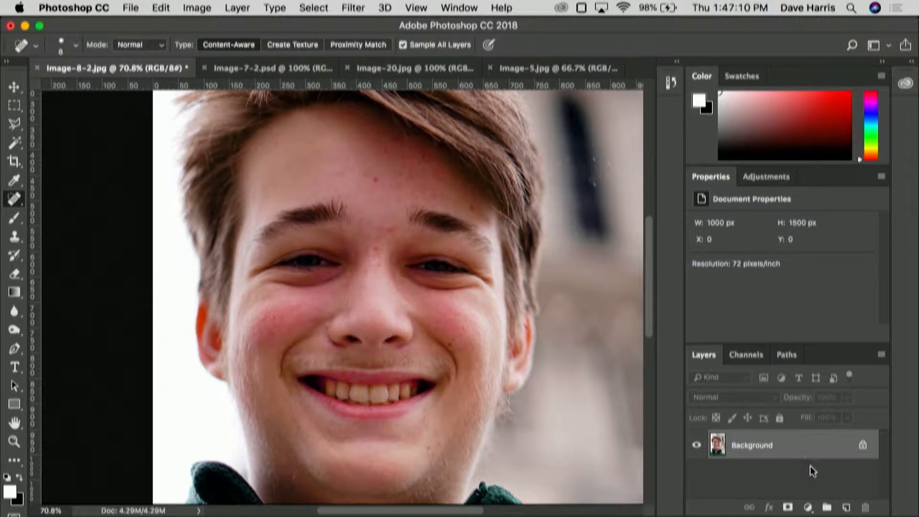
Step: Create a new layer above the Background layer and name it Blemish Removal
left_click(846, 508)
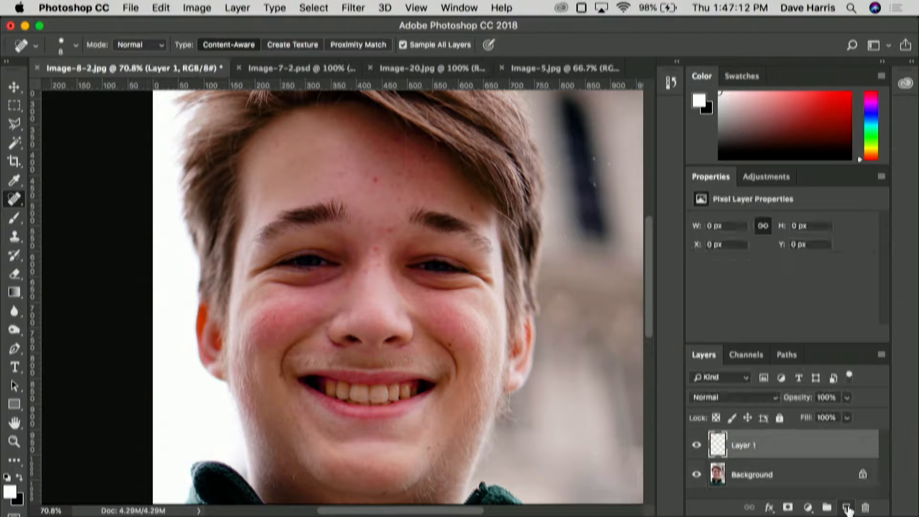
double_click(747, 447)
type("Blemish Removal")
key("Return")
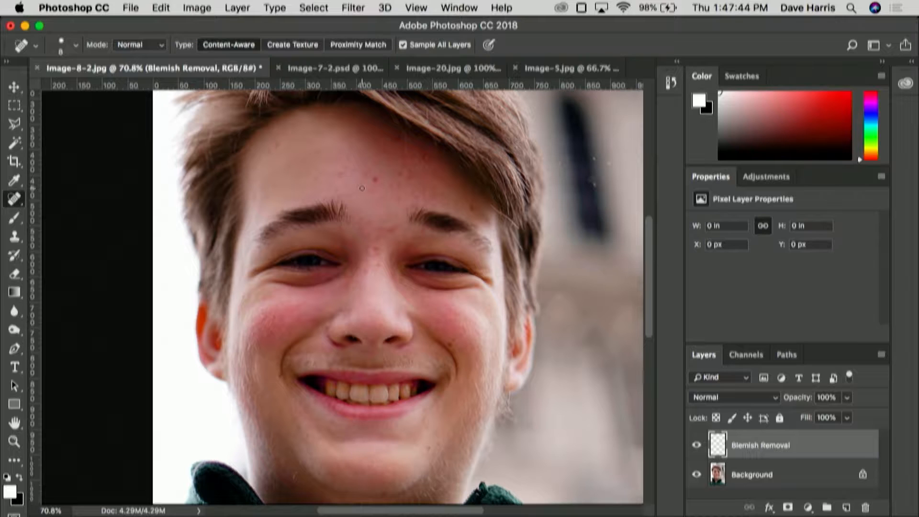
Step: Set the Spot Healing Brush to size 20 and remove the prominent red spot in the middle of the forehead
key("bracketright")
key("bracketright")
key("bracketright")
key("bracketright")
key("bracketleft")
key("super+equal")
key("super+equal")
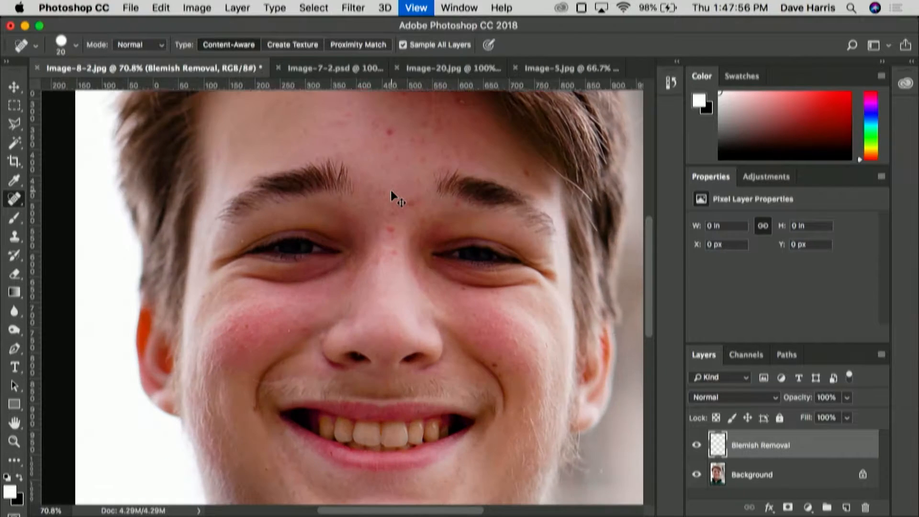
scroll(410, 192, "up", 10)
scroll(411, 192, "right", 3)
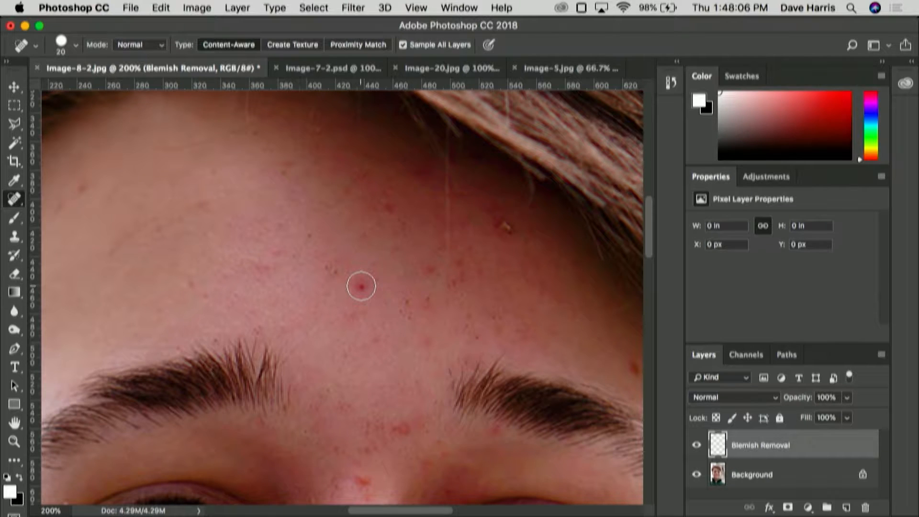
left_click(360, 285)
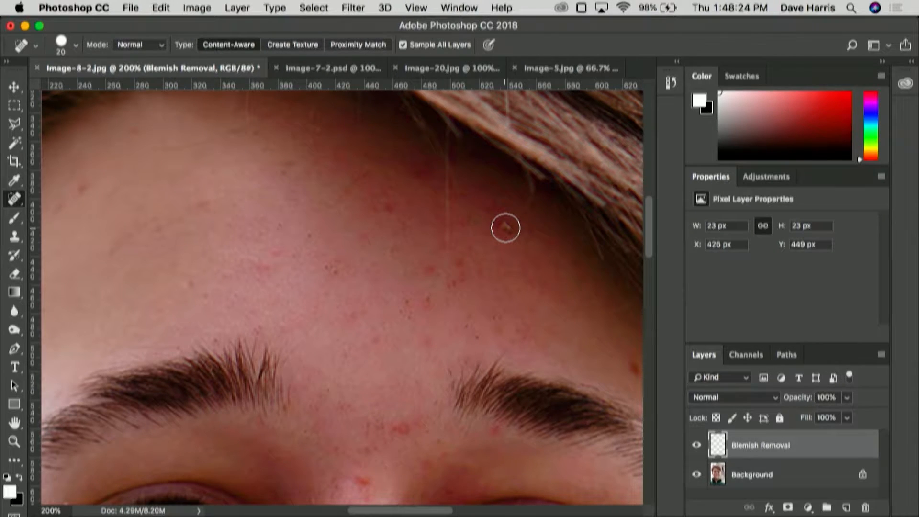
Step: Heal the spot near the hairline and the small blemishes across the middle of the forehead with the Spot Healing Brush
left_click(506, 228)
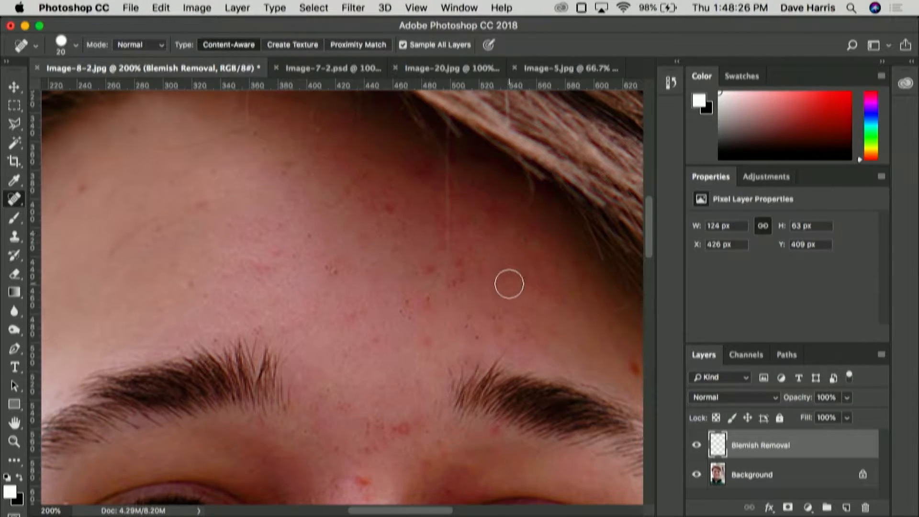
left_click(312, 235)
left_click(327, 267)
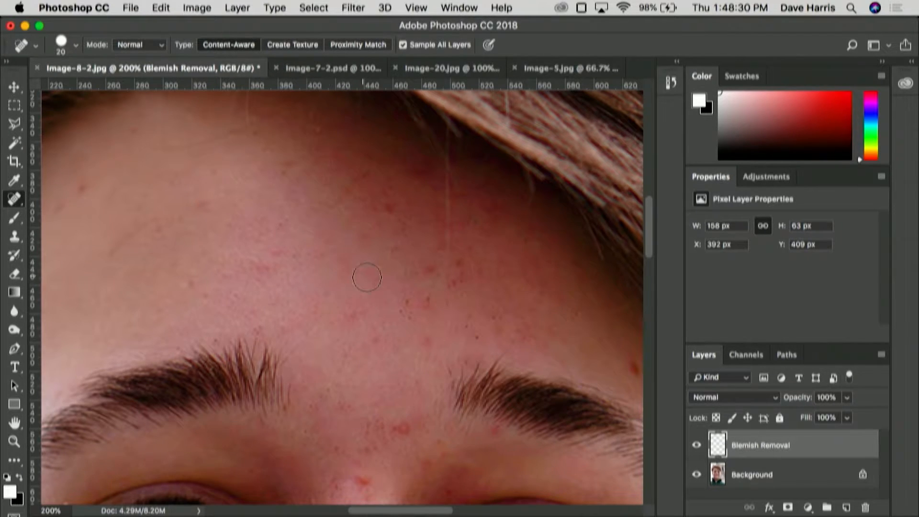
left_click(406, 306)
left_click(413, 316)
left_click(483, 337)
left_click(383, 339)
left_click(340, 318)
left_click(321, 295)
left_click(291, 259)
left_click(283, 223)
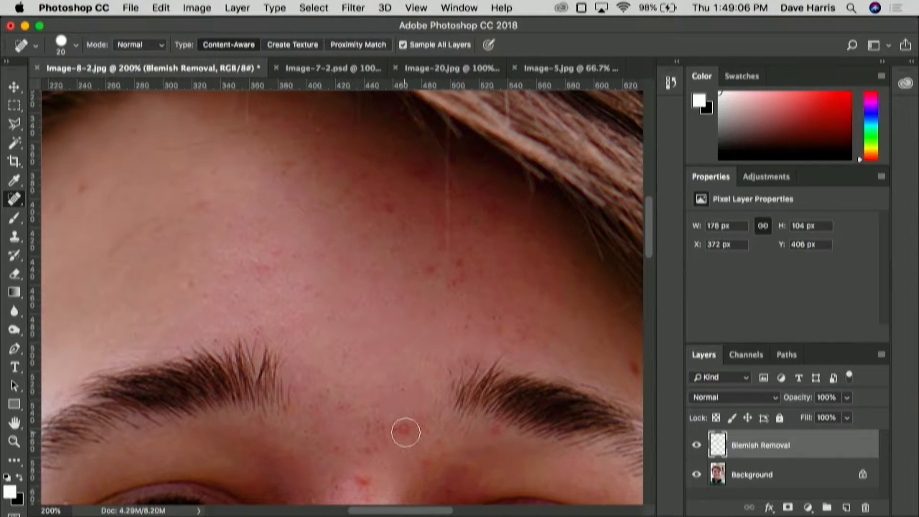
Step: Heal the remaining spots between the eyebrows, above both eyebrows and at the temple beside the right eyebrow
left_click(404, 427)
left_click(262, 283)
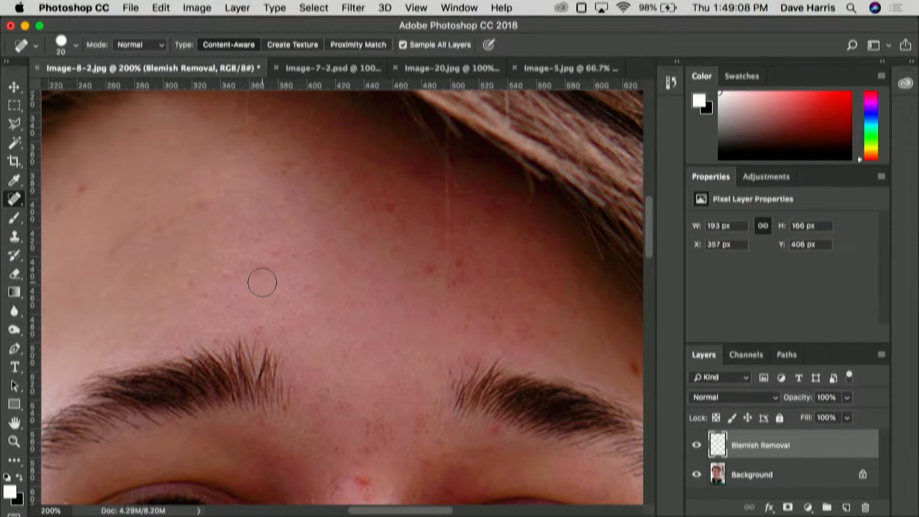
left_click(459, 222)
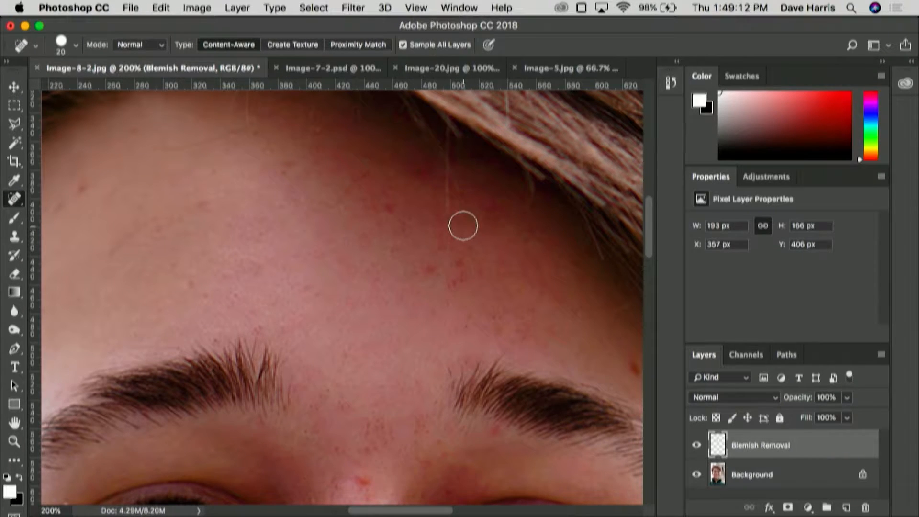
left_click(633, 366)
Step: Try to remove the light hair in the left nostril with the Spot Healing Brush at size 10, and undo it
scroll(535, 325, "down", 10)
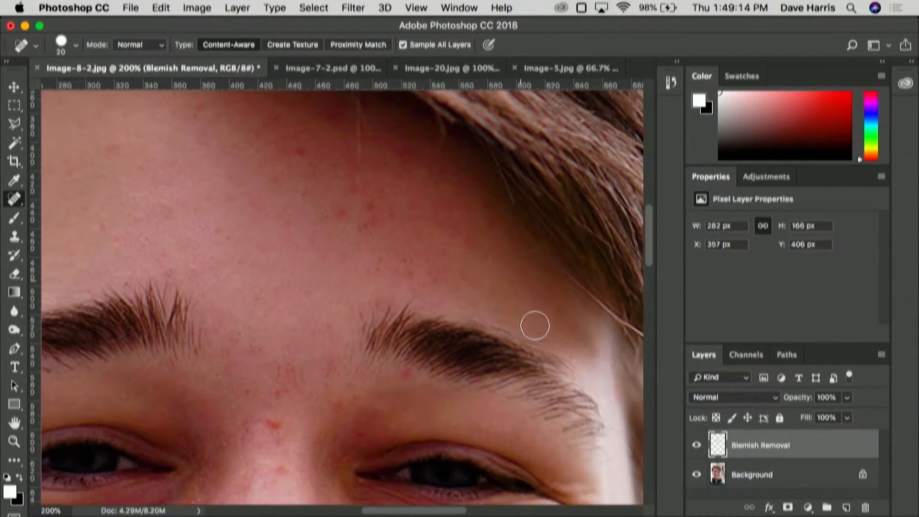
scroll(535, 325, "down", 10)
scroll(534, 326, "left", 3)
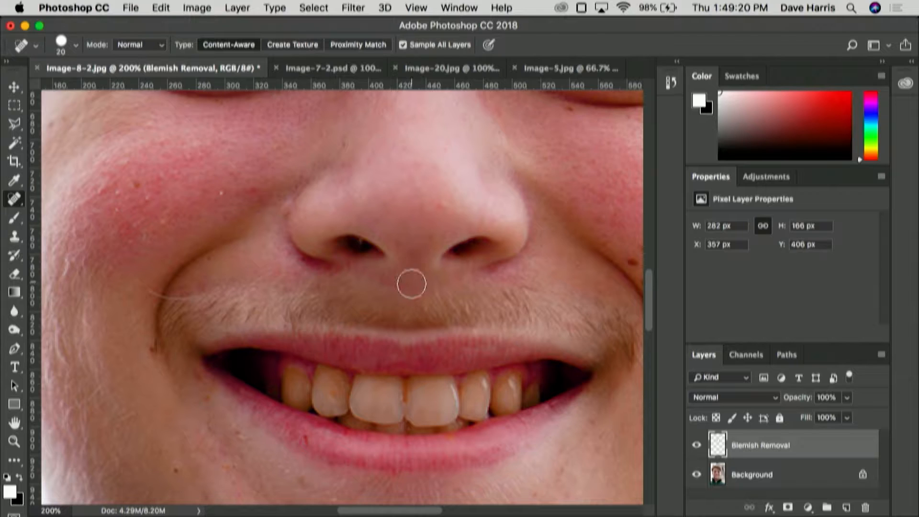
scroll(411, 287, "down", 4)
scroll(412, 287, "left", 1)
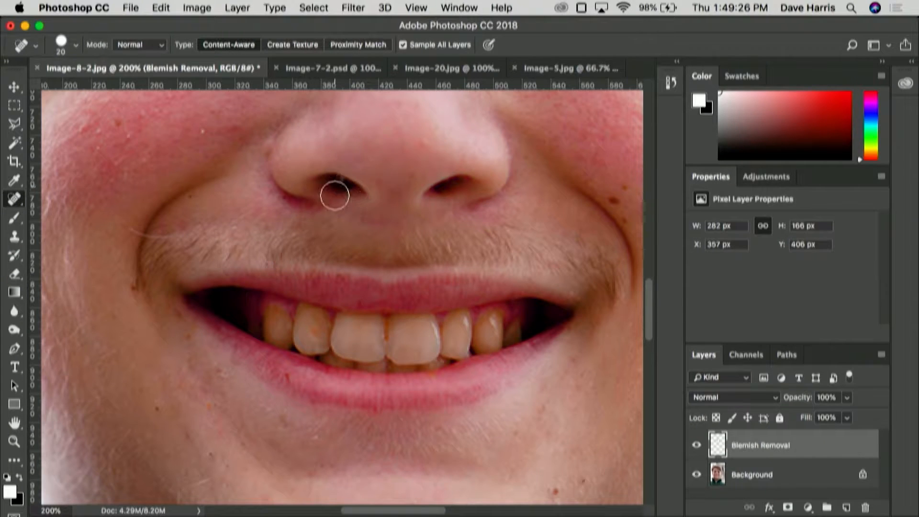
scroll(331, 199, "up", 3)
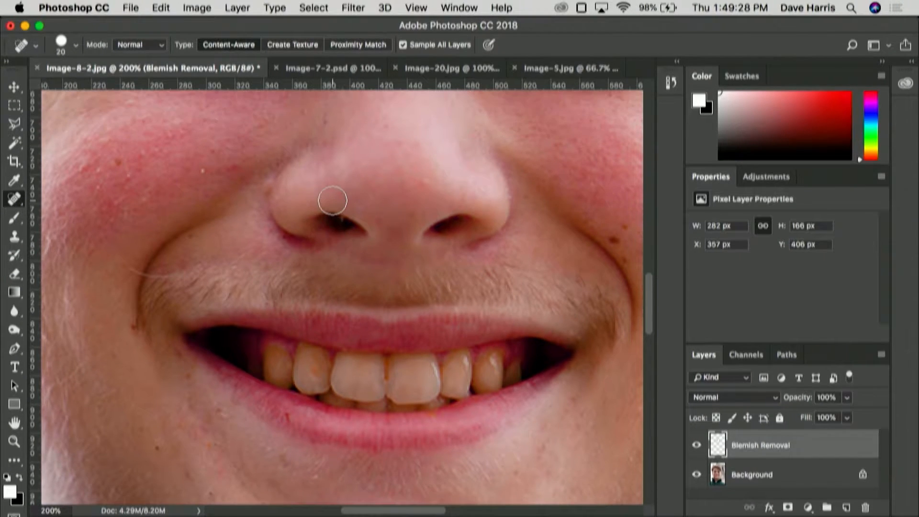
key("bracketleft")
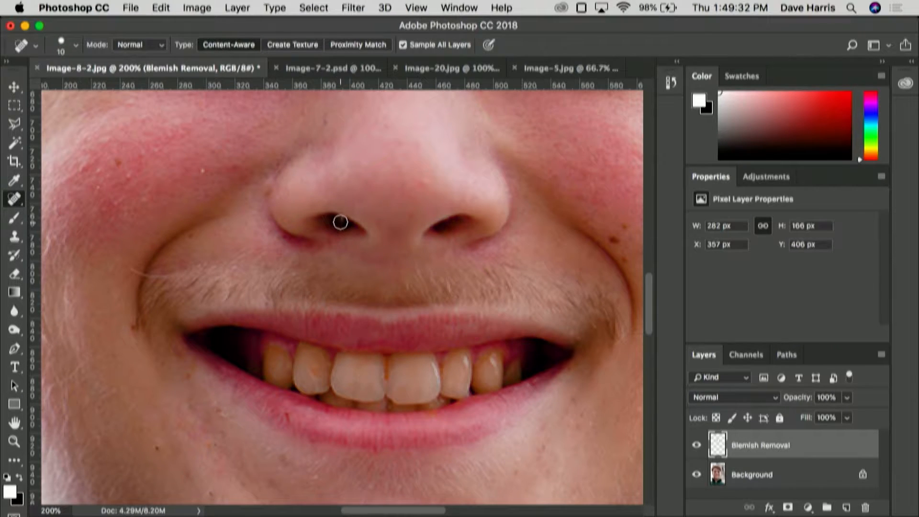
left_click(340, 220)
scroll(422, 247, "up", 3)
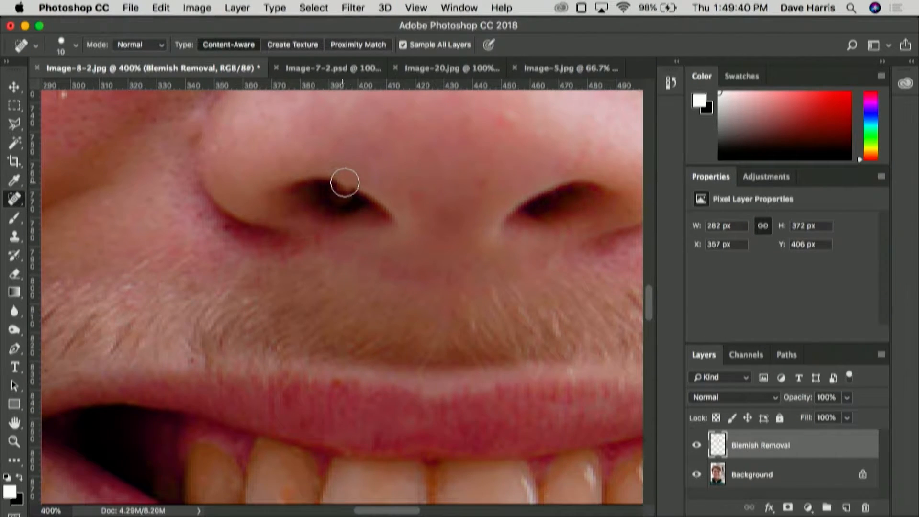
scroll(359, 213, "down", 1)
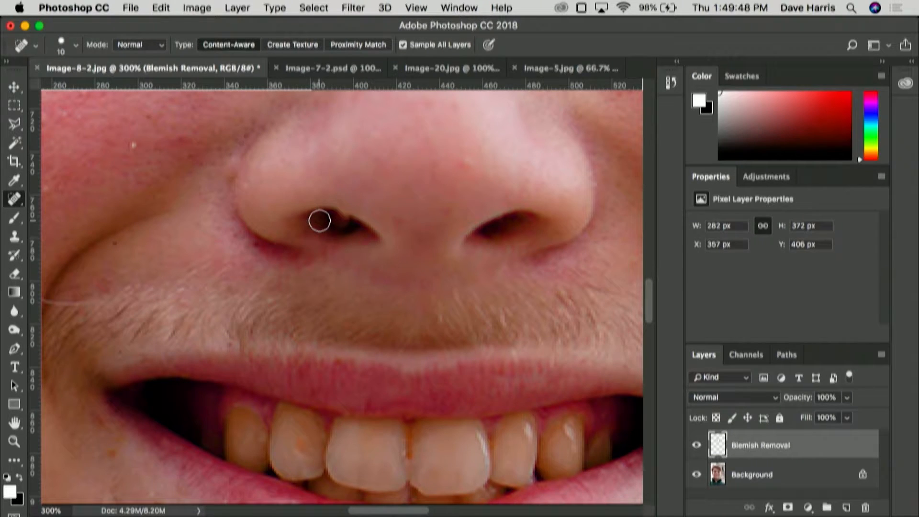
key("super+z")
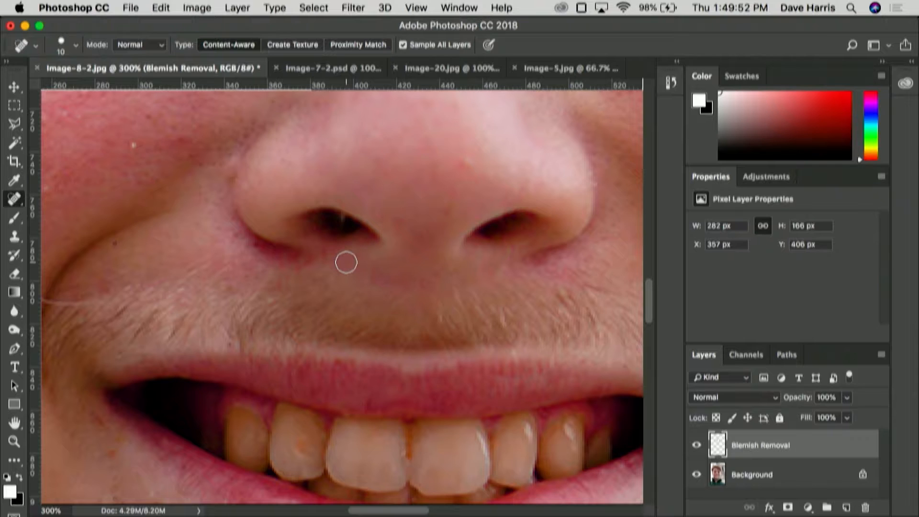
Step: Cover the light hair in the left nostril with the Clone Stamp tool, reducing the brush to size 9
left_click(14, 236)
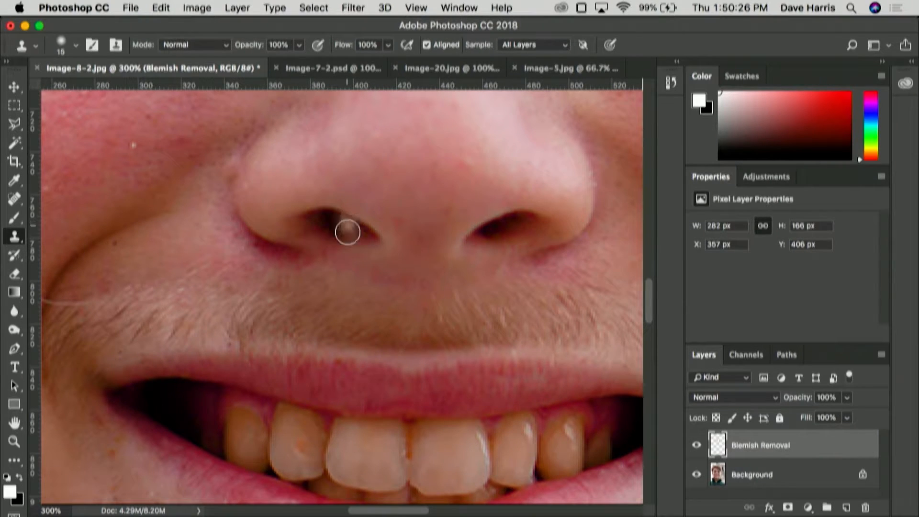
key("v")
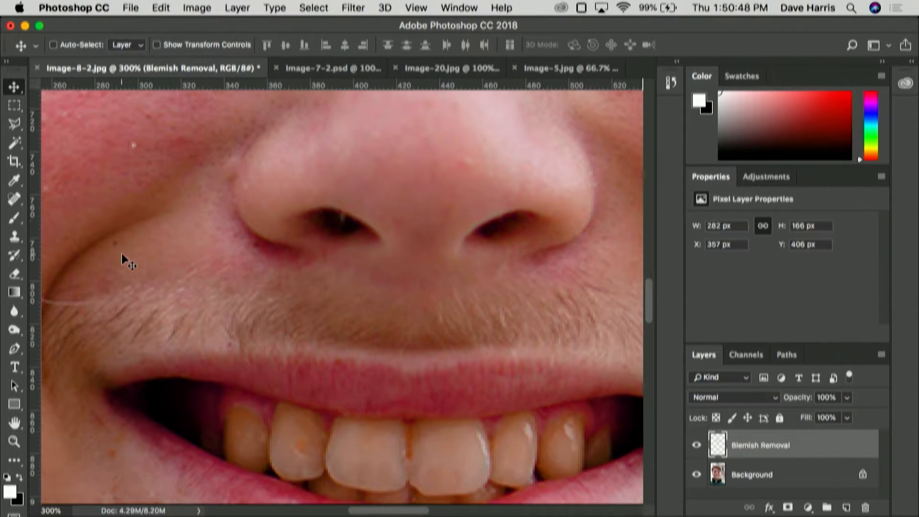
left_click(15, 237)
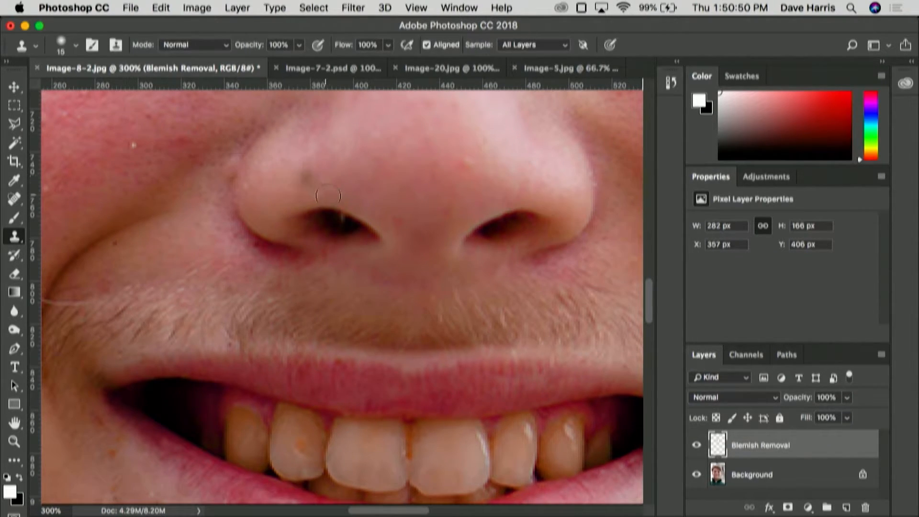
key("bracketleft")
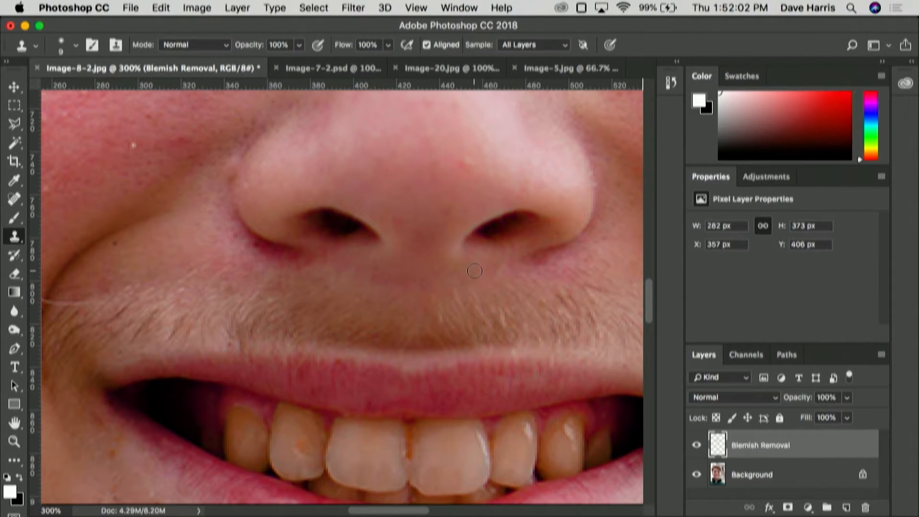
Step: Paint out the lower curled hairs under the chin using the Healing Brush Tool with a much smaller brush and sampled skin
scroll(474, 271, "down", 5)
scroll(474, 270, "down", 10)
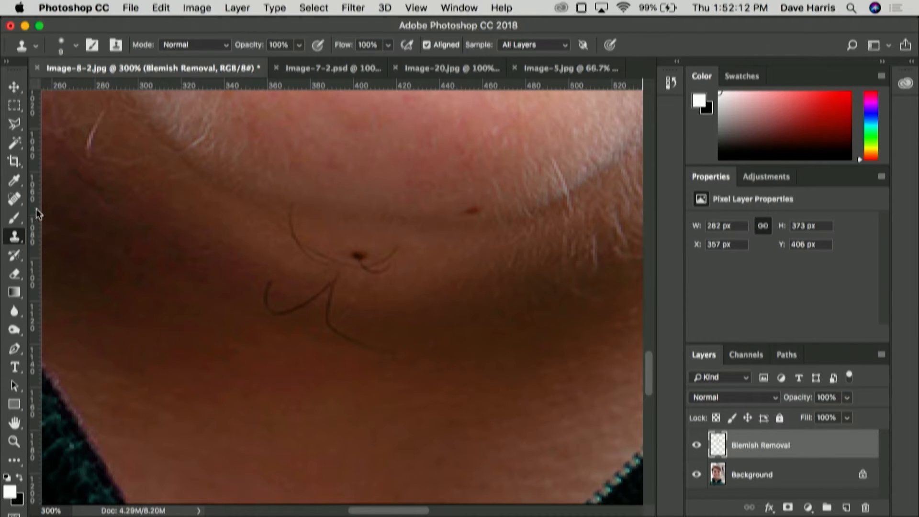
left_click(14, 202)
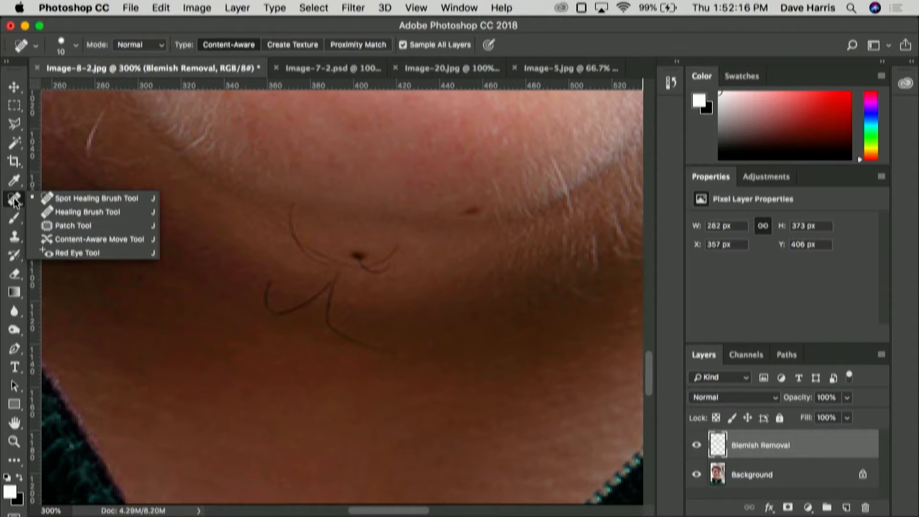
left_click(99, 213)
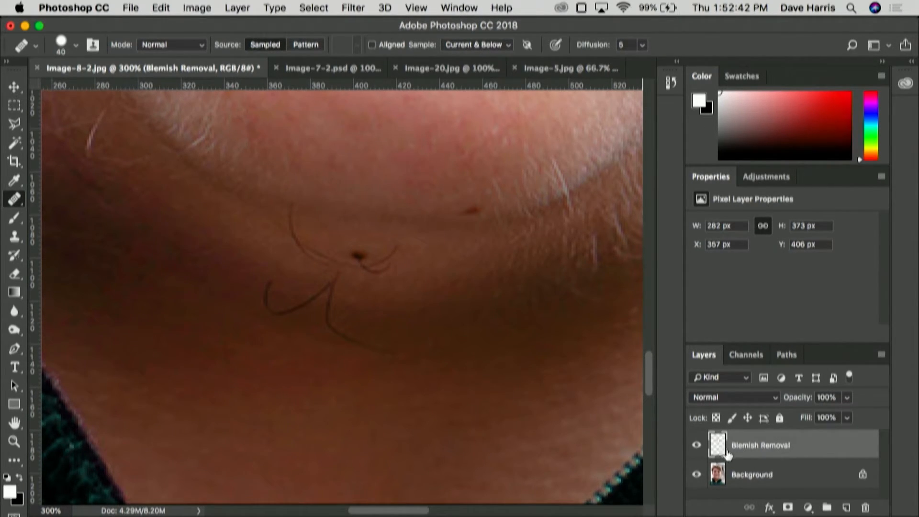
left_click(380, 171)
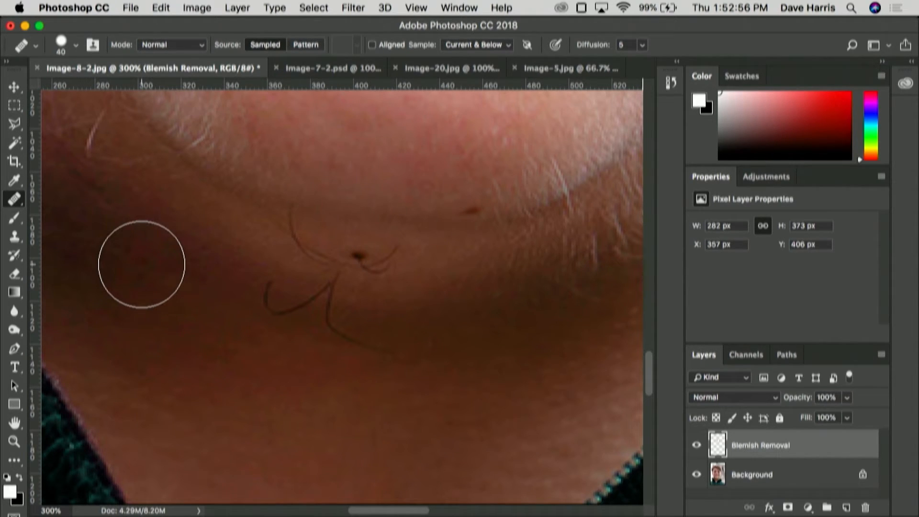
left_click(292, 285)
key("bracketleft")
key("bracketleft")
key("bracketleft")
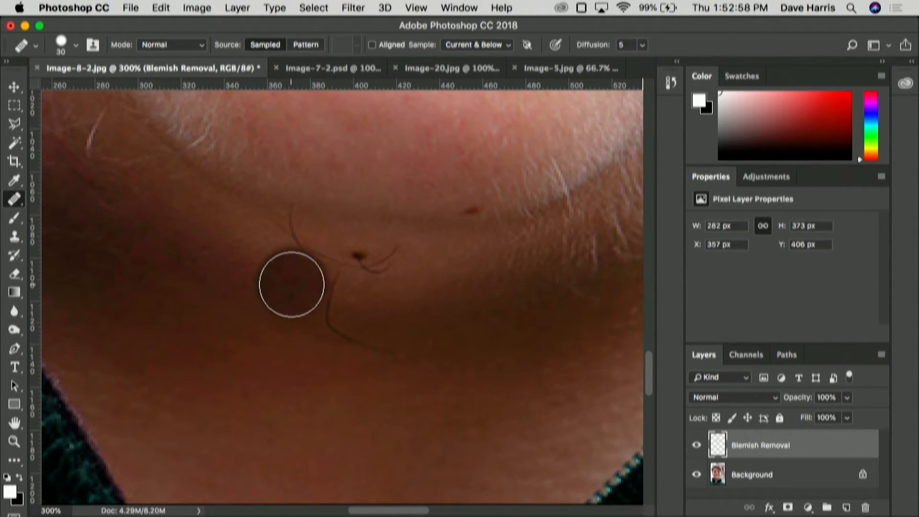
key("bracketleft")
key("bracketleft")
key("bracketleft")
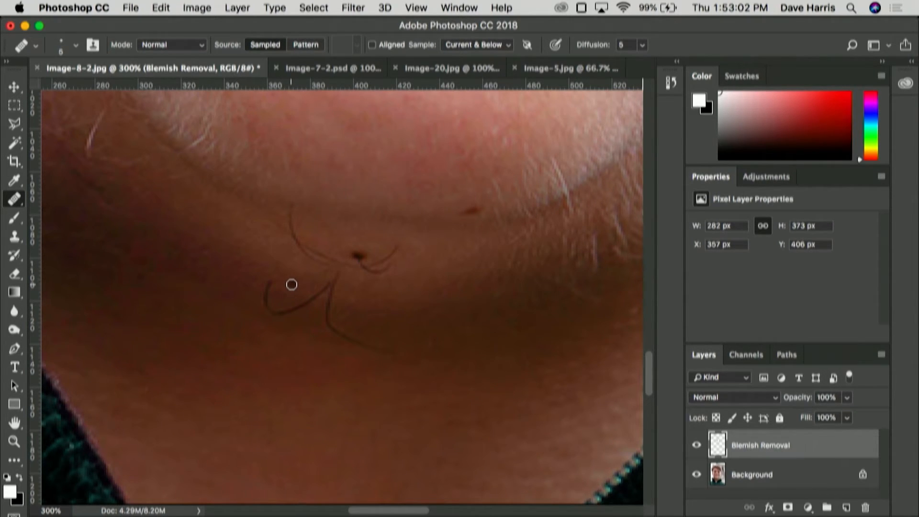
mouse_move(270, 283)
left_mouse_down()
mouse_move(271, 310)
mouse_move(296, 310)
mouse_move(339, 271)
mouse_move(327, 320)
mouse_move(359, 344)
mouse_move(404, 351)
left_mouse_up()
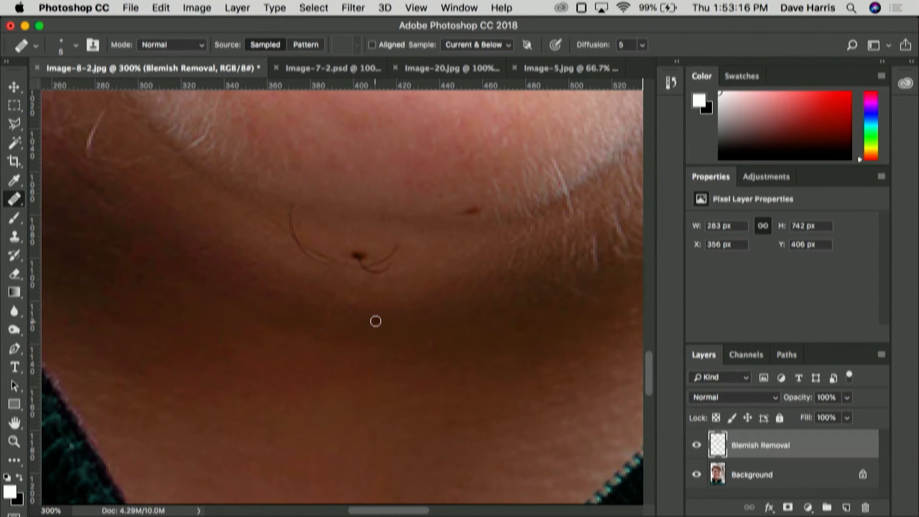
Step: Heal the upper curved hair around the mole under the chin, including the leftover piece at its upper end
mouse_move(293, 201)
left_mouse_down()
mouse_move(308, 253)
mouse_move(326, 264)
mouse_move(392, 271)
mouse_move(380, 265)
mouse_move(397, 244)
left_mouse_up()
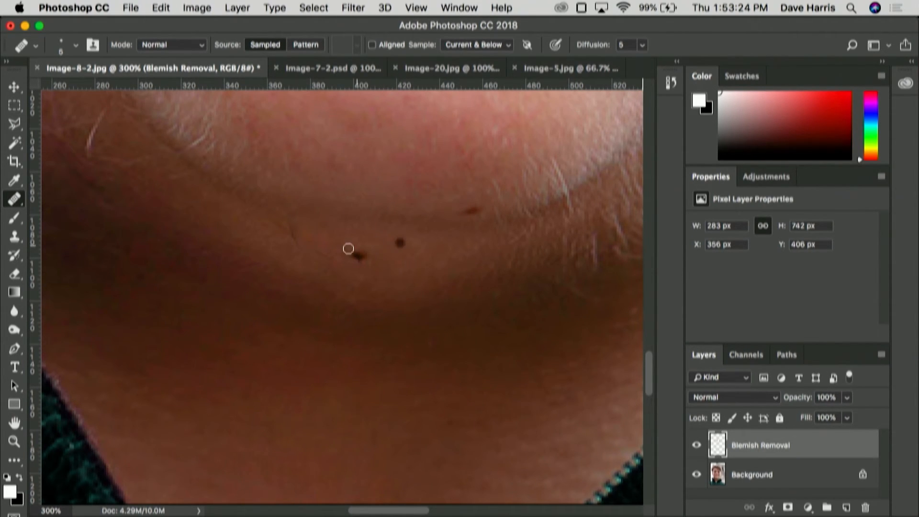
left_click_drag(300, 240, 289, 212)
scroll(106, 434, "left", 5)
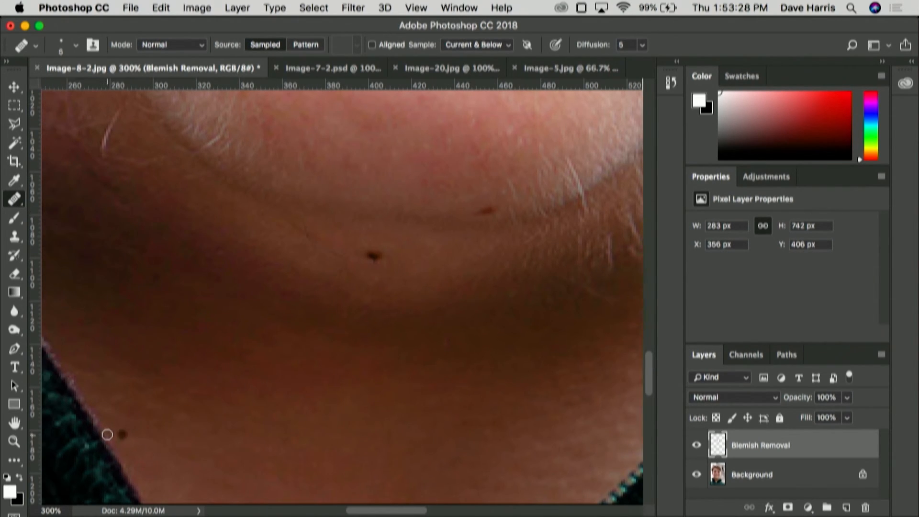
Step: Sample the mole under the chin, try healing copies of it onto nearby neck skin, and undo them
left_click(448, 247, "alt")
left_click(538, 257)
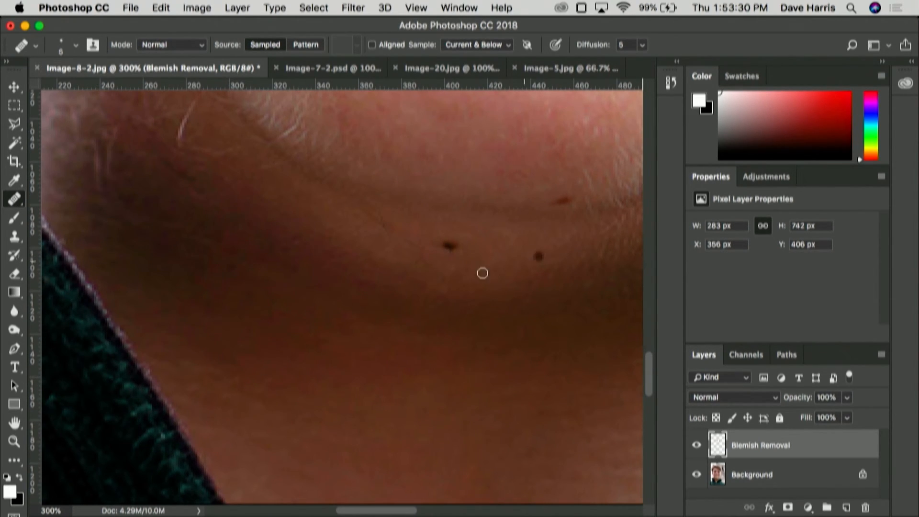
key("super+z")
left_click(312, 266)
left_click(447, 313)
key("super+z")
left_click(404, 291)
key("super+z")
key("super+0")
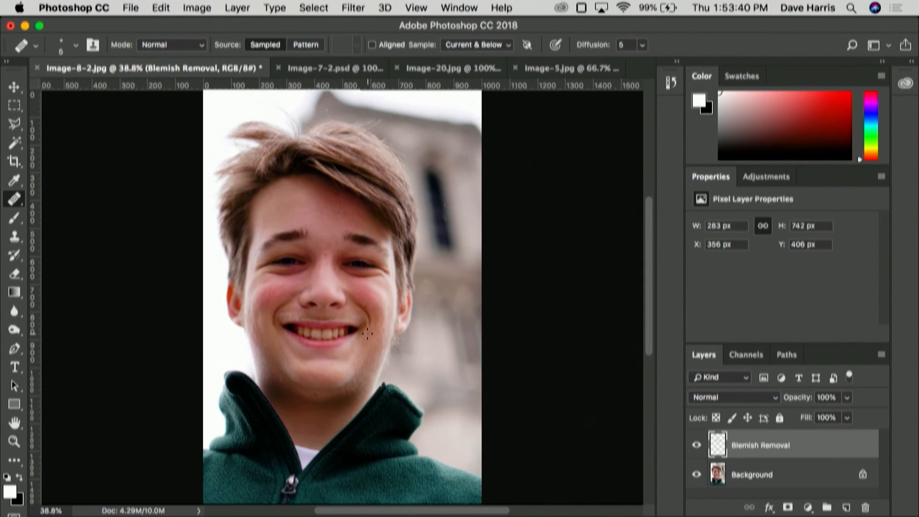